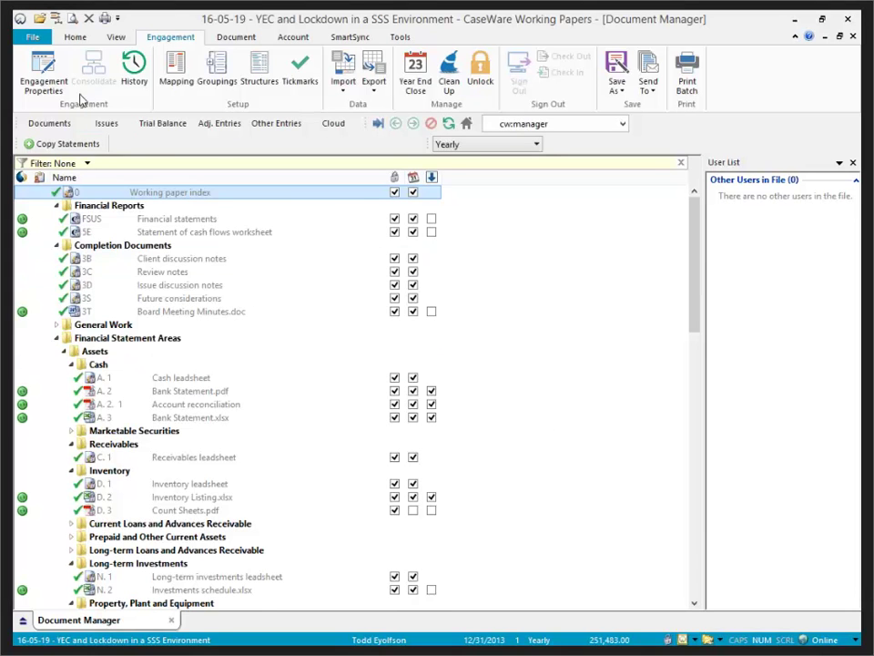
- Open the File backstage Open page listing recent engagement files
left_click(32, 40)
- Browse the SmartSync Server file list, then return to the engagement's Document Manager
left_click(215, 185)
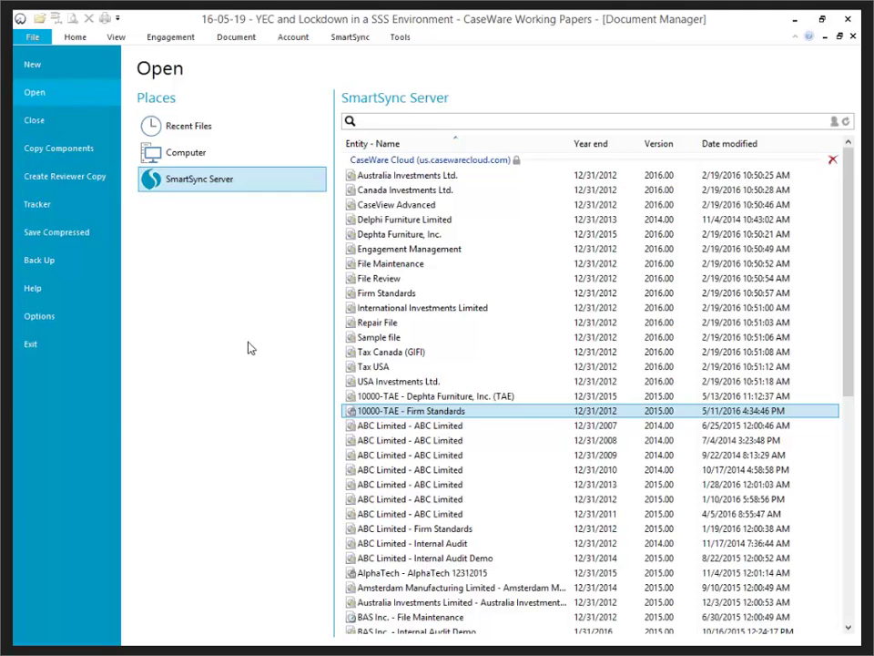
left_click(36, 40)
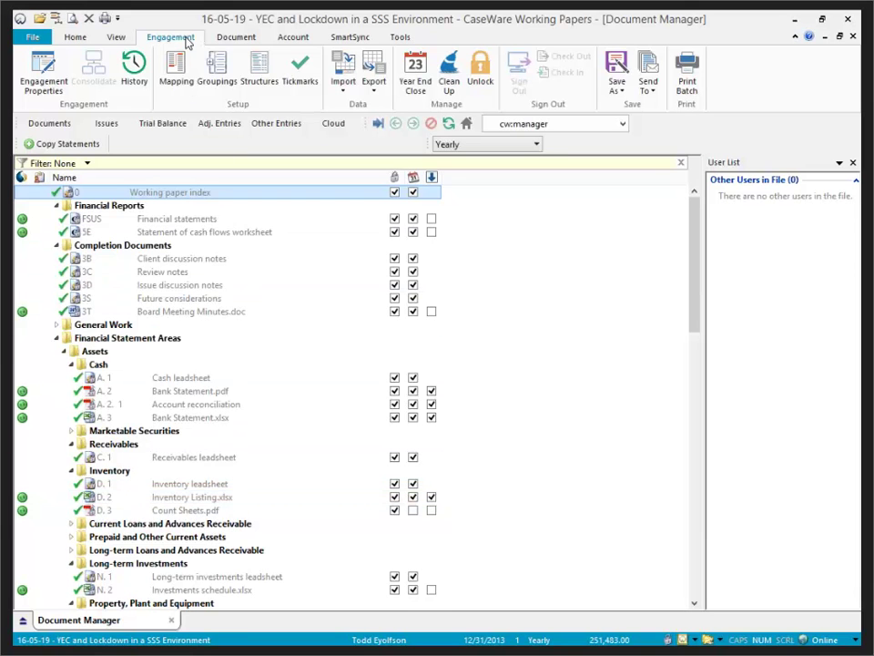
- Start Year End Close, review the file name and browse options, and keep Consolidated opening balances
left_click(414, 81)
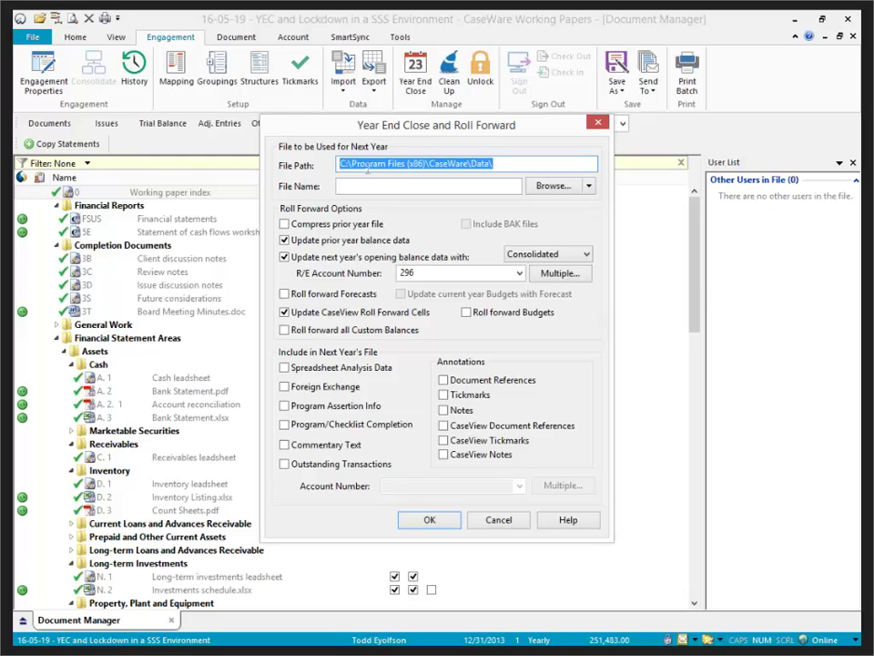
left_click(370, 187)
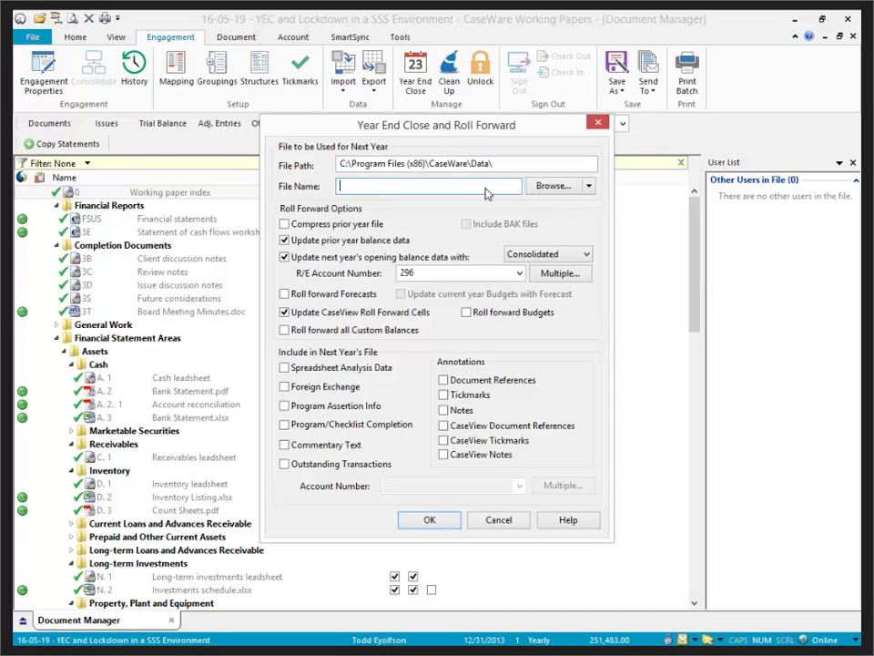
left_click(589, 186)
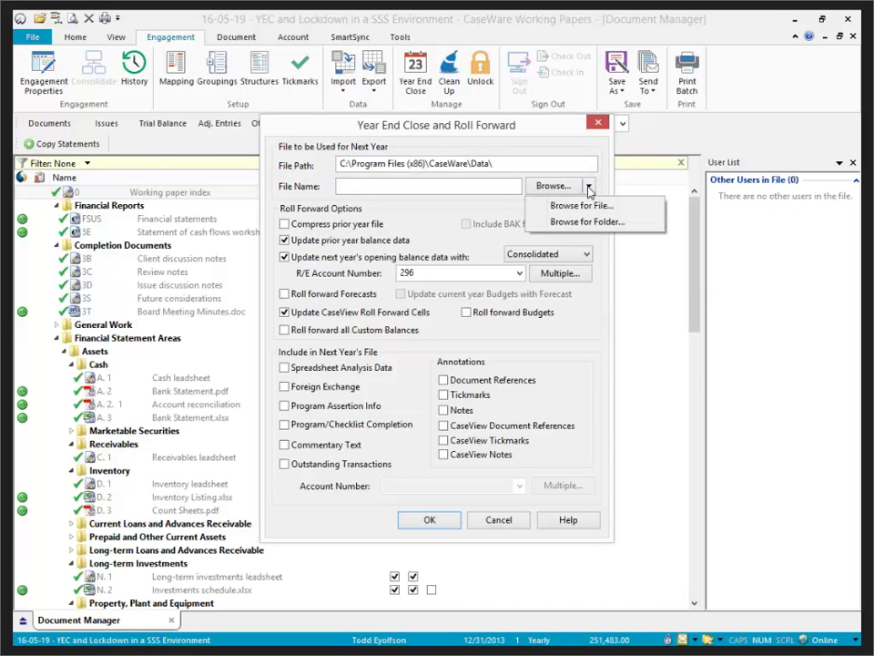
left_click(515, 164)
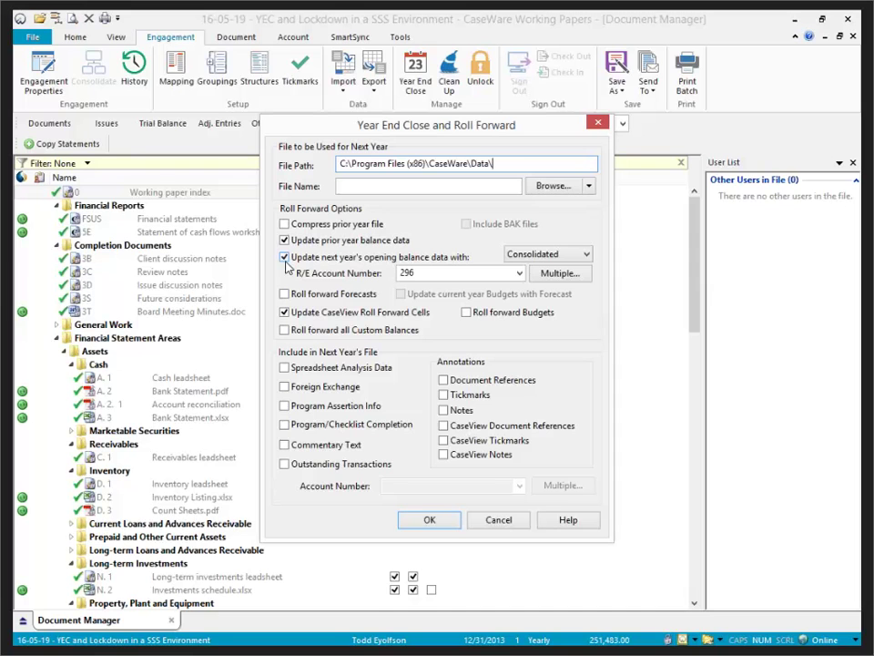
left_click(552, 259)
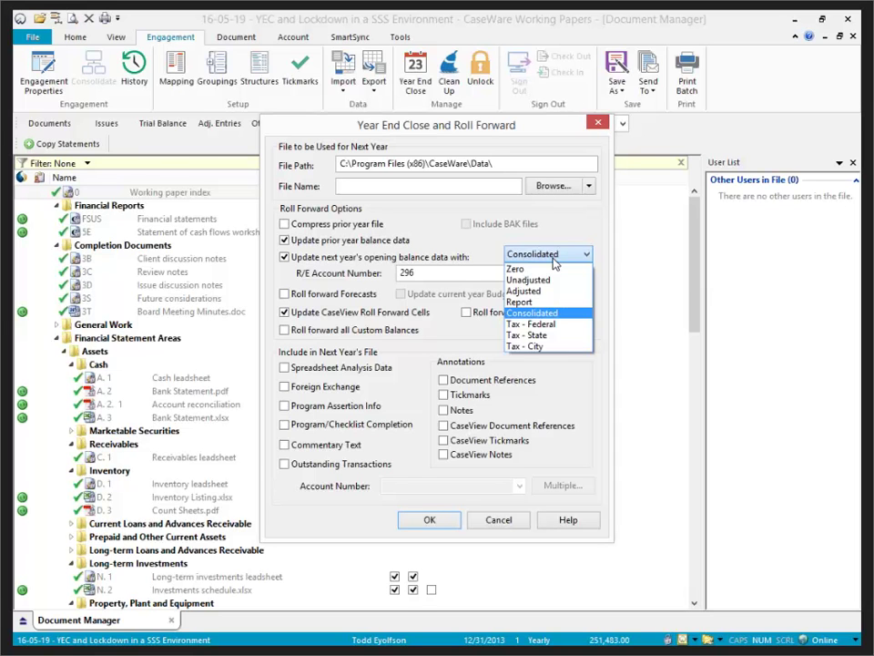
left_click(552, 260)
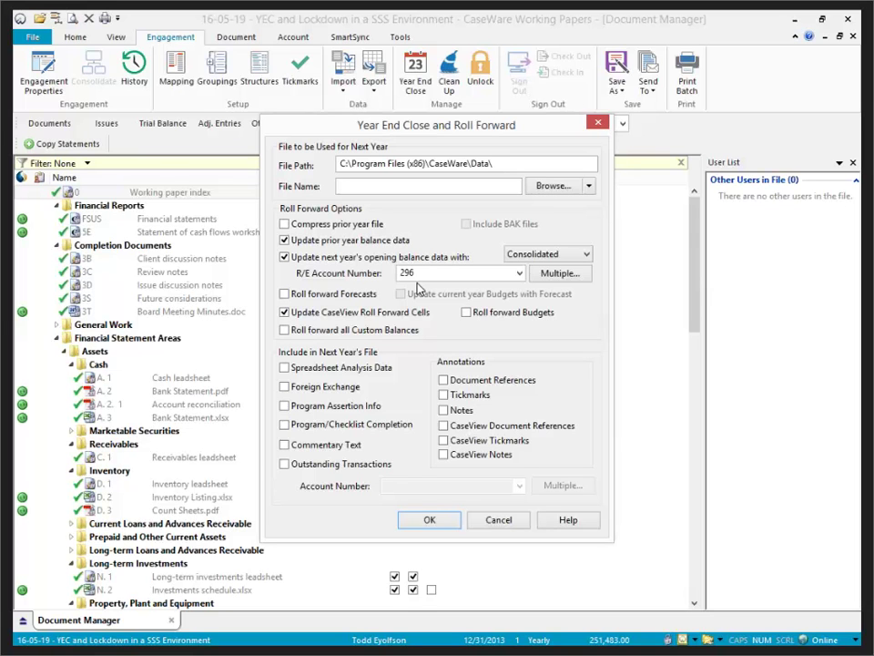
left_click(556, 274)
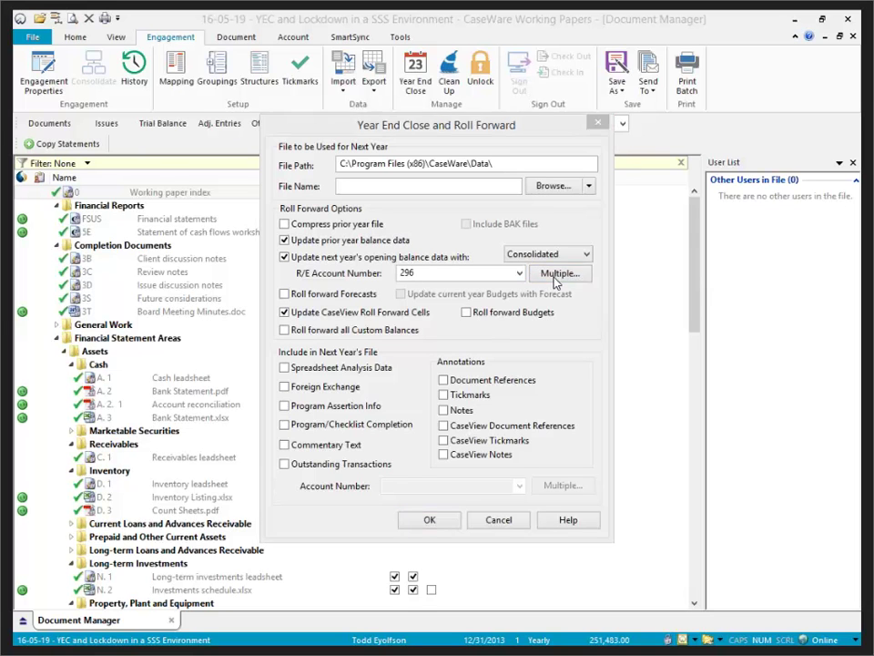
left_click(346, 235)
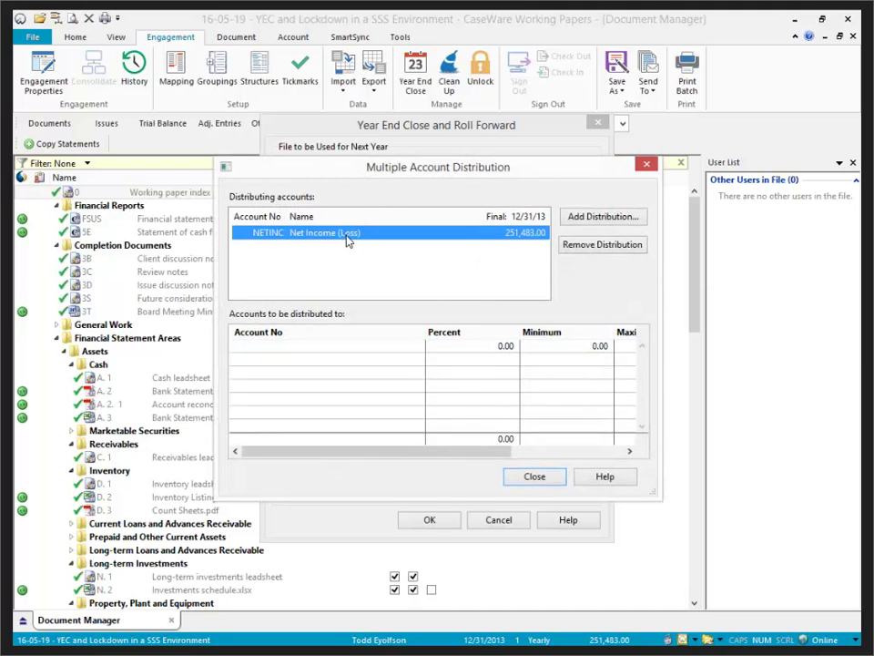
left_click(360, 345)
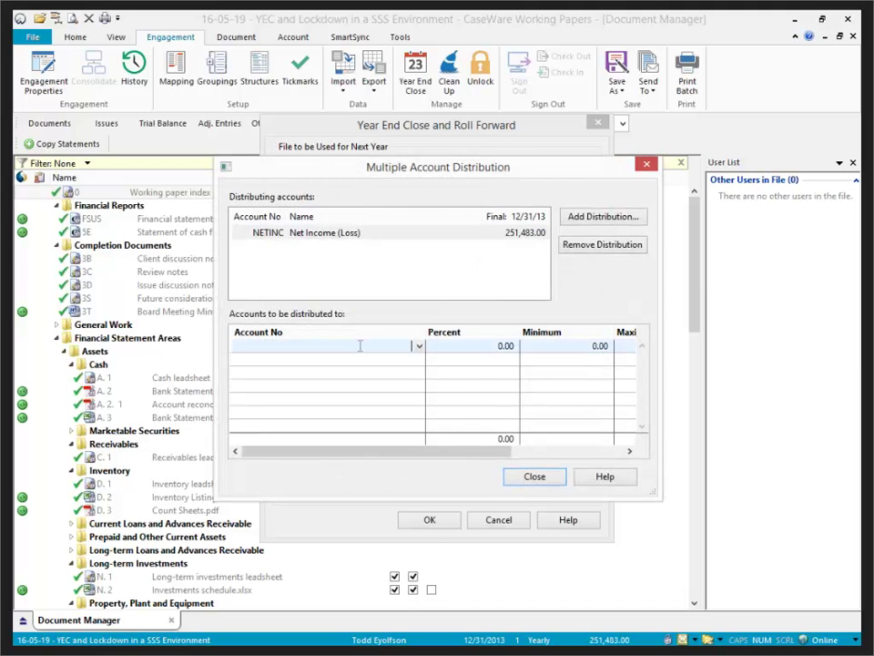
left_click(417, 347)
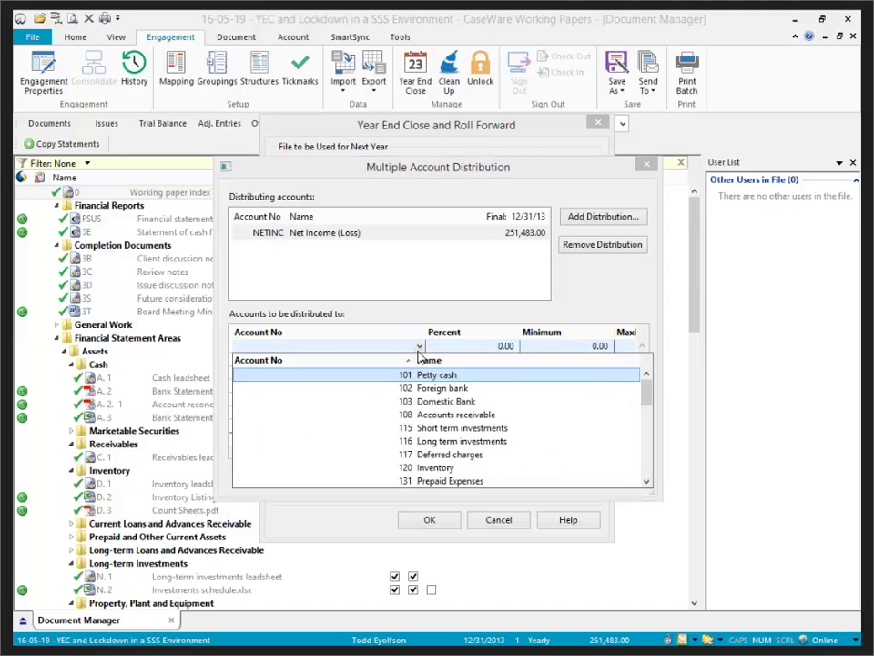
left_click(478, 346)
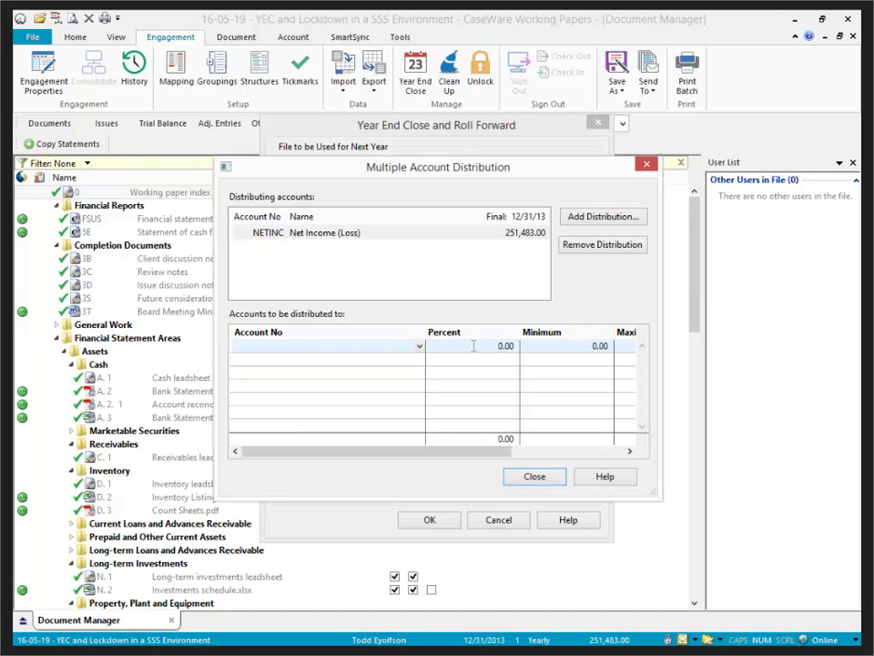
left_click_drag(498, 451, 439, 454)
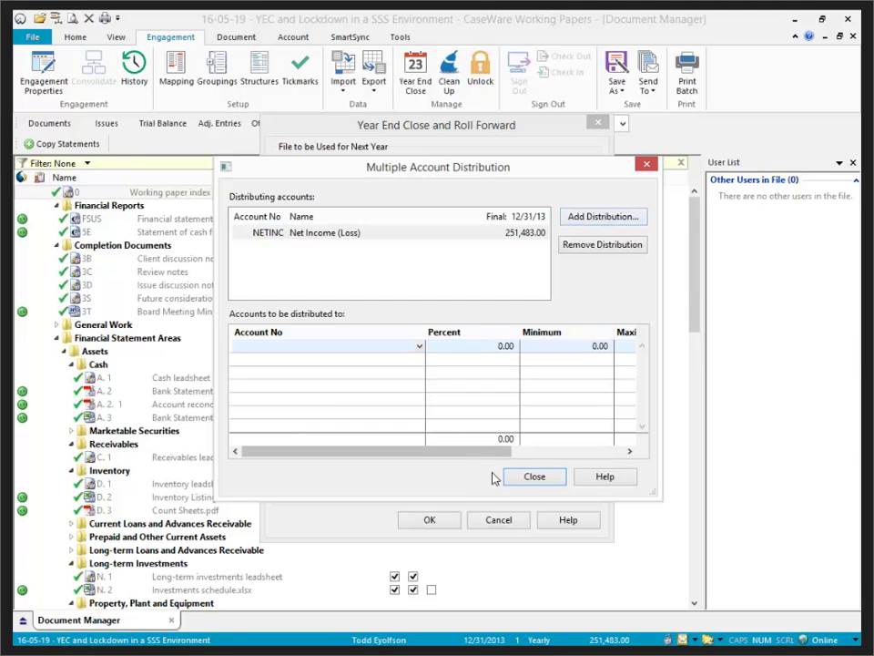
left_click(525, 478)
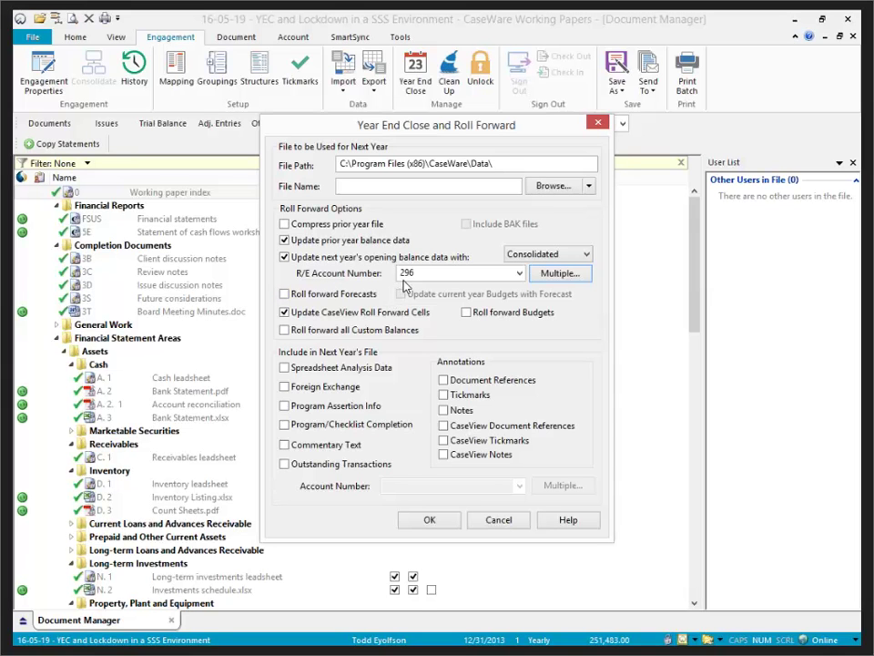
- Keep R/E account 296, roll forward forecasts and budgets, and update current budgets with forecast
left_click(520, 273)
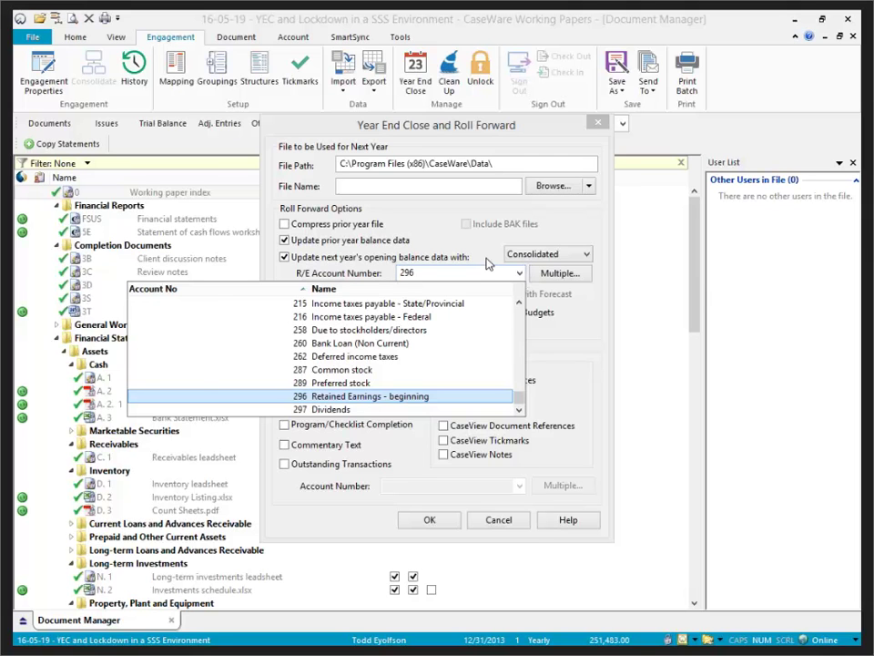
left_click(487, 263)
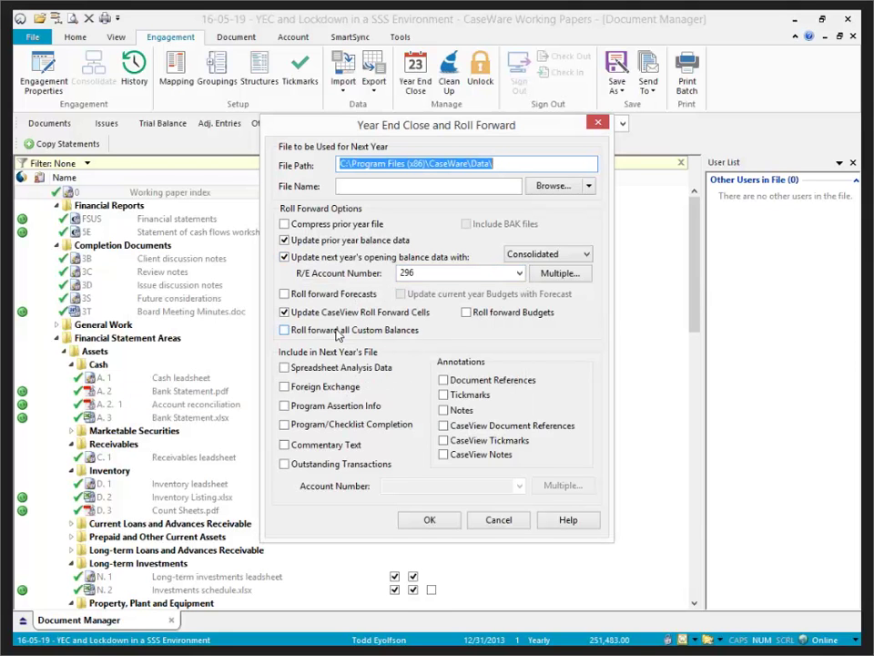
left_click(285, 295)
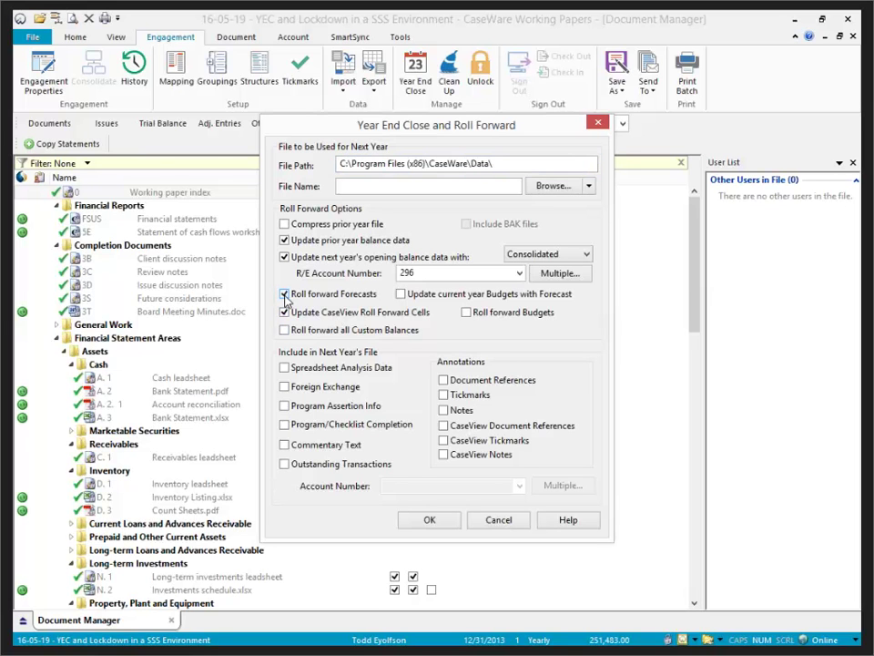
left_click(401, 296)
left_click(466, 313)
- Roll forward all custom balances and include Commentary Text, leaving Outstanding Transactions unticked
left_click(284, 330)
left_click(284, 445)
left_click(284, 463)
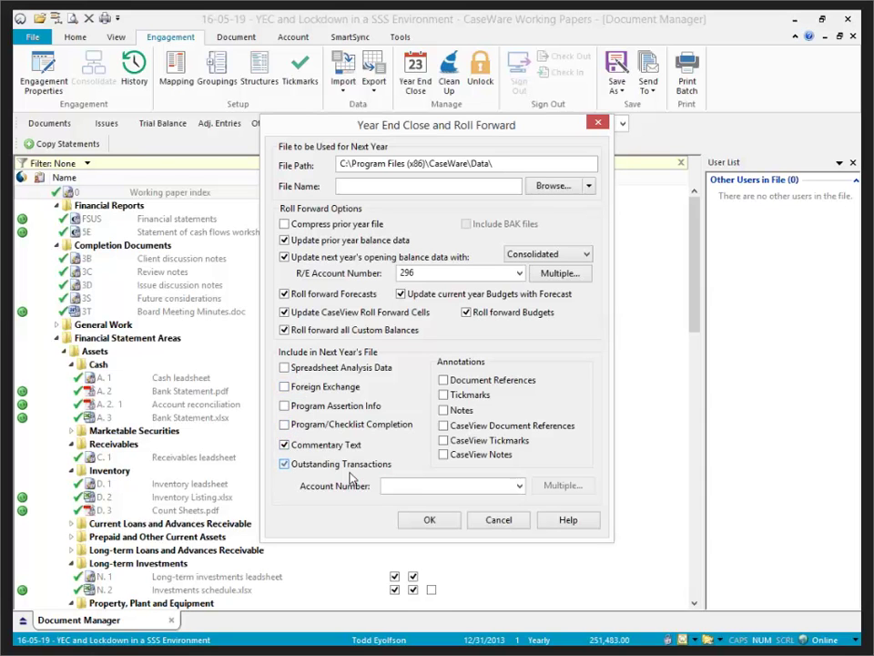
left_click(284, 464)
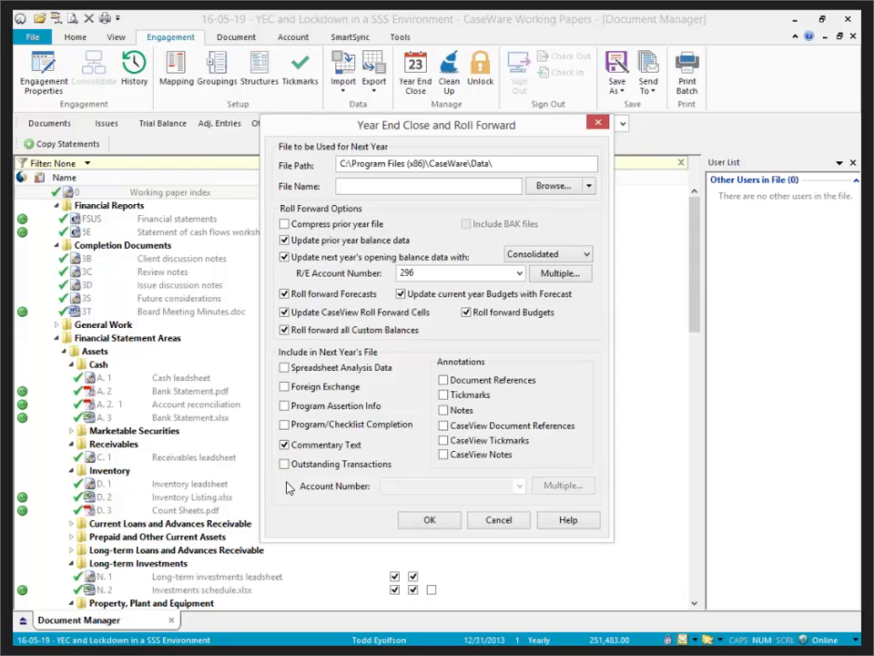
- Tick Document References, Notes, CaseView Document References and CaseView Notes under Annotations
left_click(444, 379)
left_click(444, 410)
left_click(444, 425)
left_click(443, 455)
- Paste the current name into File Name and change its date prefix to 17-05-19
left_click(373, 185)
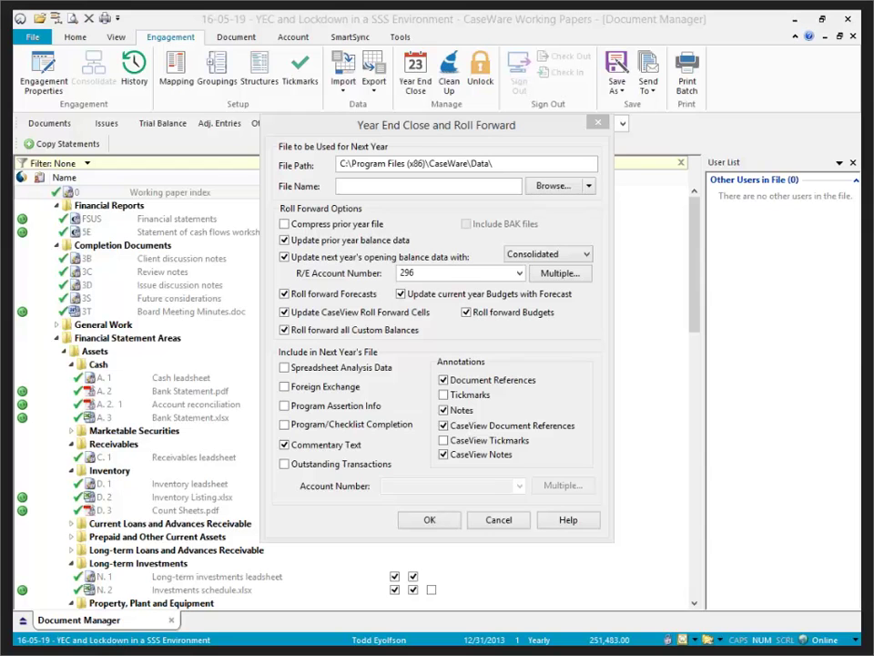
left_click(380, 186)
right_click(380, 185)
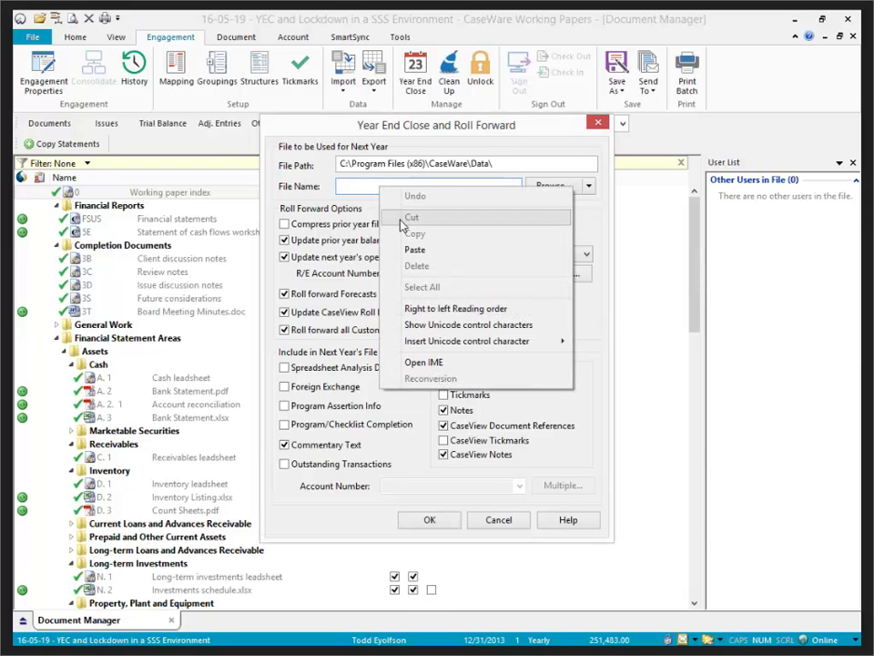
left_click(415, 250)
mouse_move(355, 186)
left_mouse_down()
mouse_move(340, 186)
mouse_move(342, 200)
left_mouse_up()
key("Home")
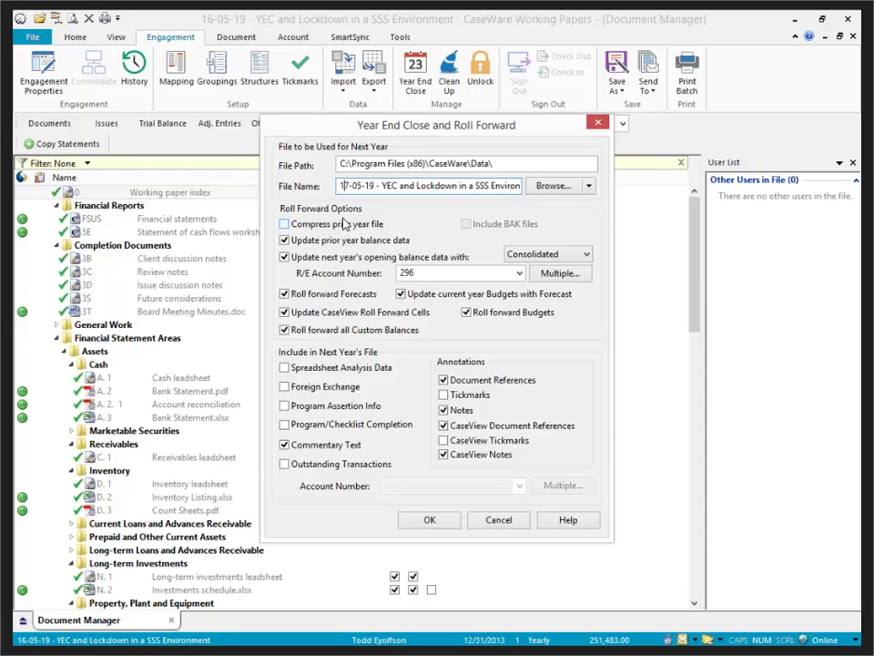
key("Right")
- Confirm Year End Close and Roll Forward to create the 17-05-19 file for 12/31/2014
left_click(429, 520)
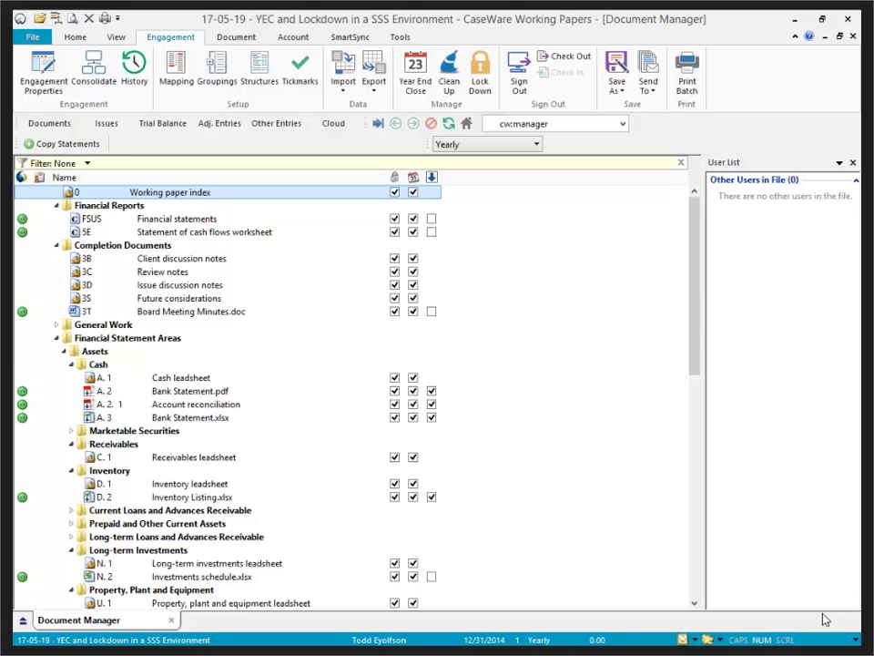
left_click(856, 640)
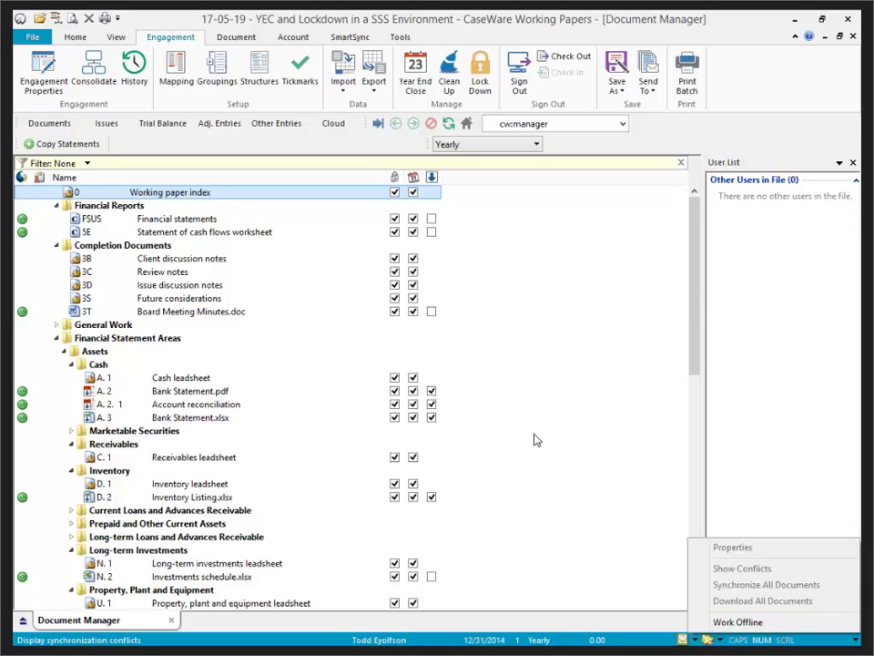
left_click(754, 141)
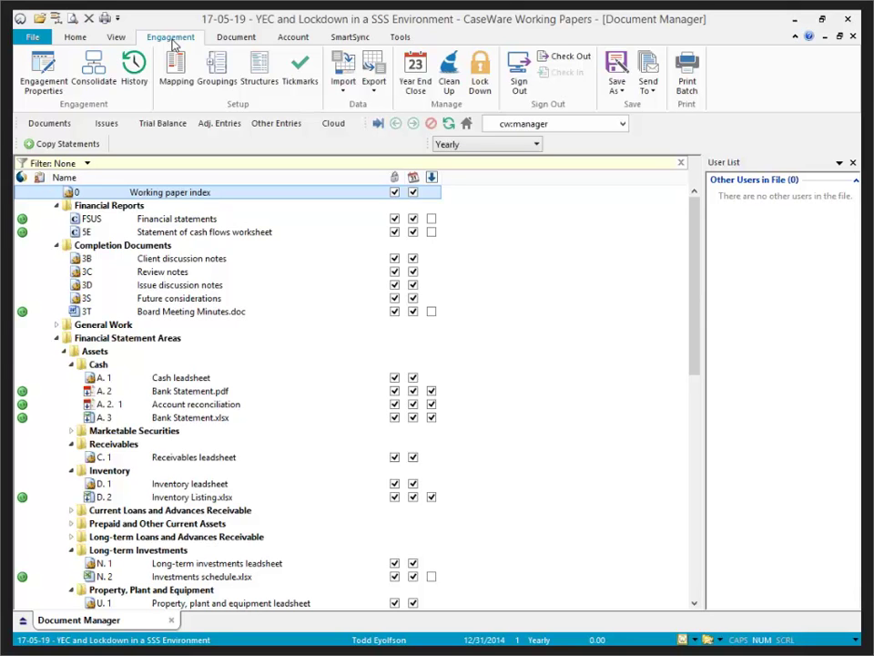
left_click(47, 80)
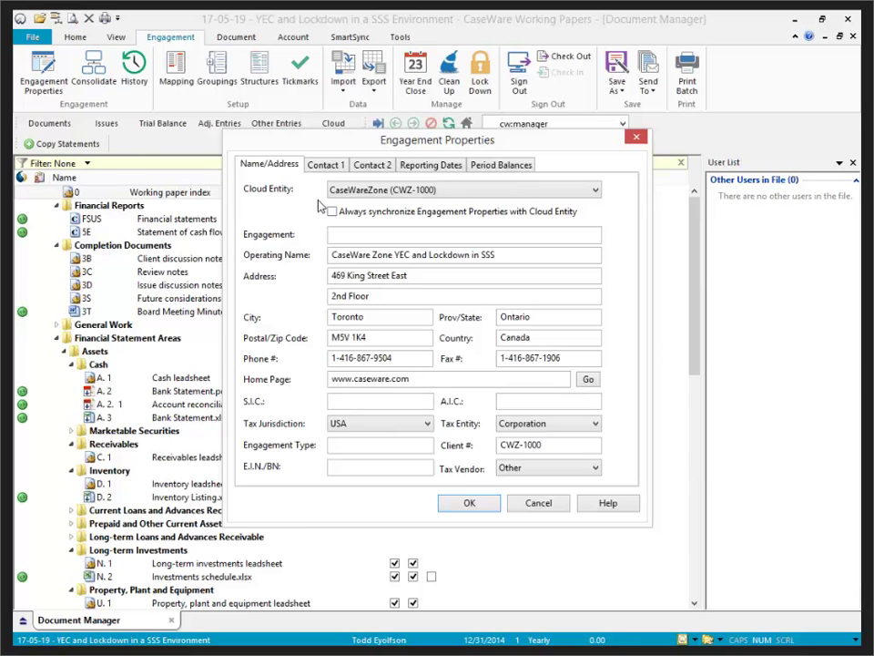
left_click(469, 504)
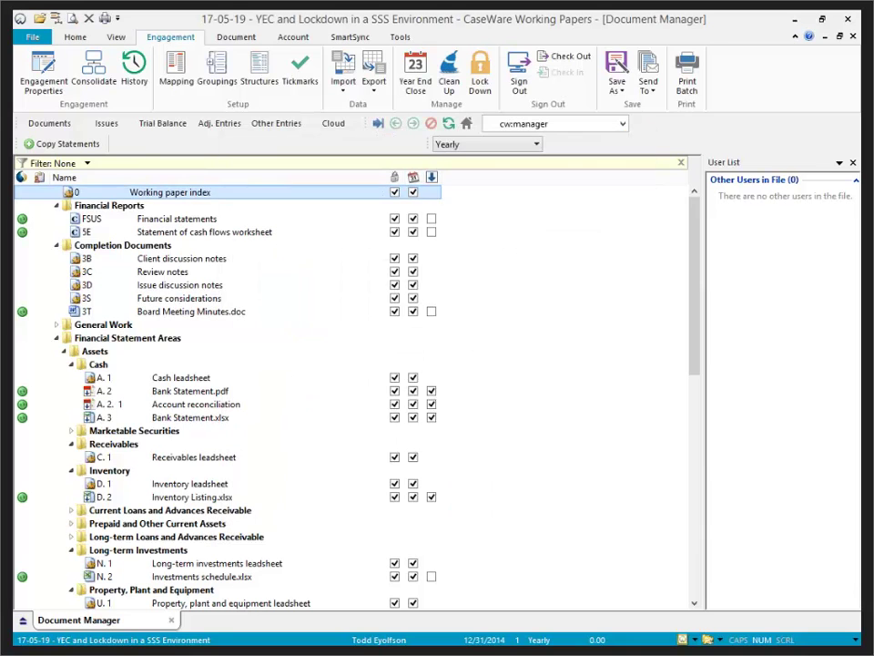
- Refresh the Working Papers list in CaseWare Cloud in the browser
key("alt+Tab")
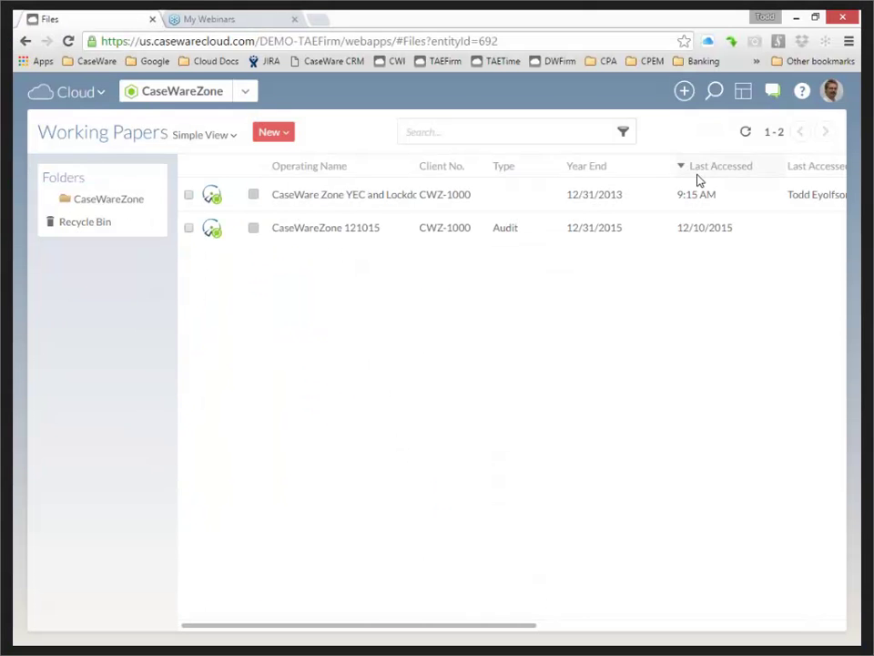
left_click(744, 133)
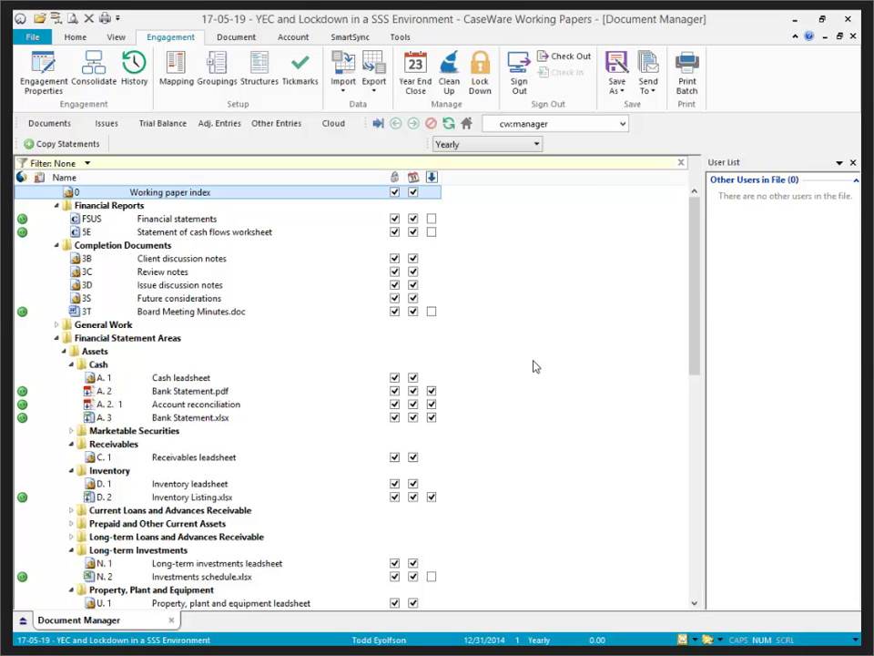
- Publish the 17-05-19 file to server CaseWare Cloud under entity CaseWareZone
left_click(343, 41)
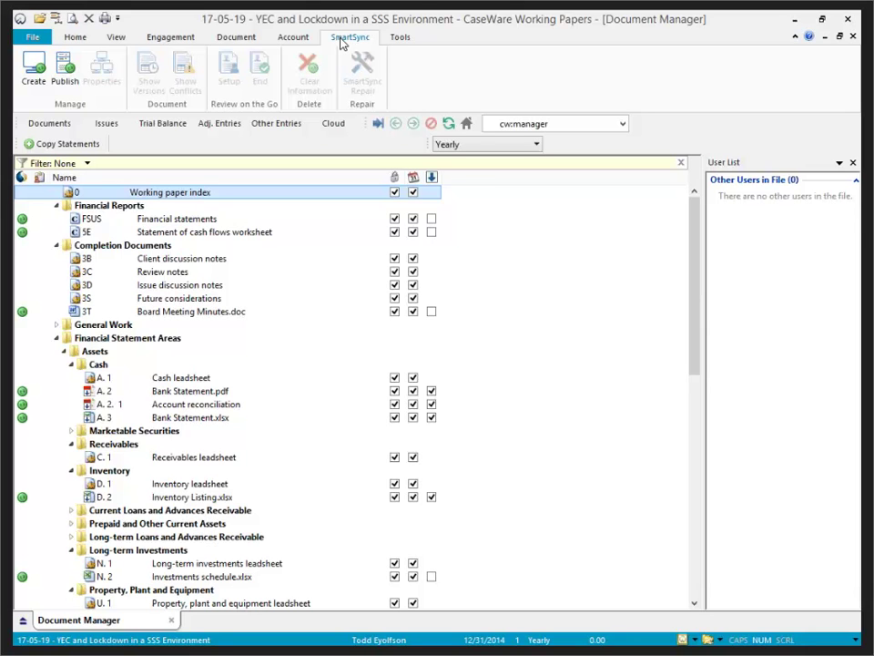
left_click(66, 73)
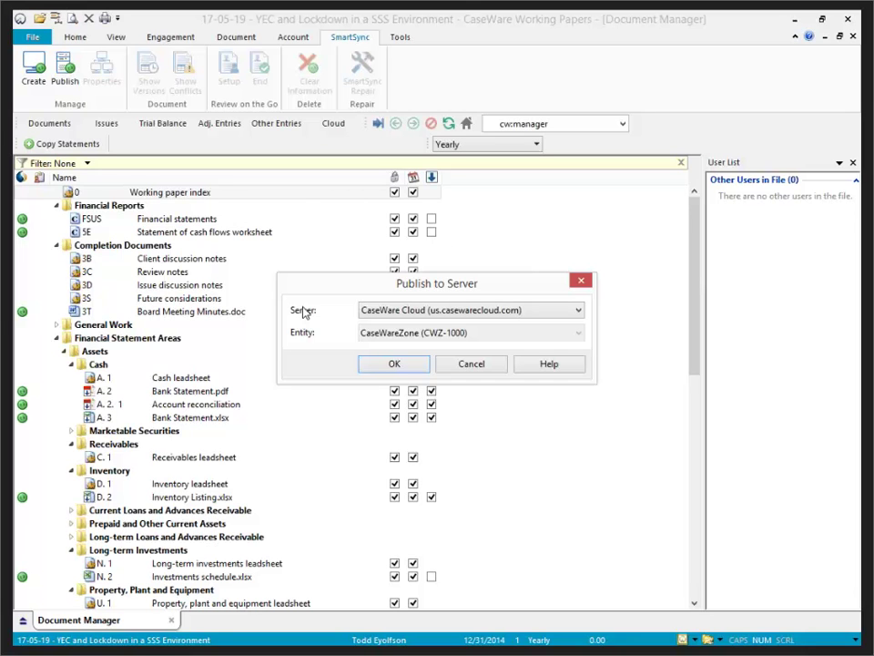
left_click(390, 364)
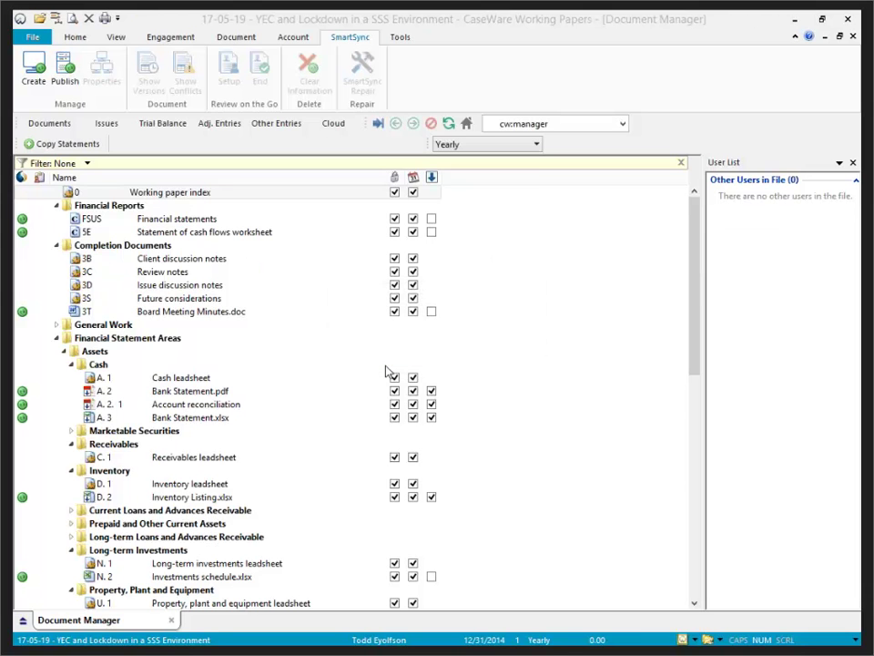
- Let publishing finish with status Online, then move to the second user's remote desktop
scroll(386, 371, "down", 1)
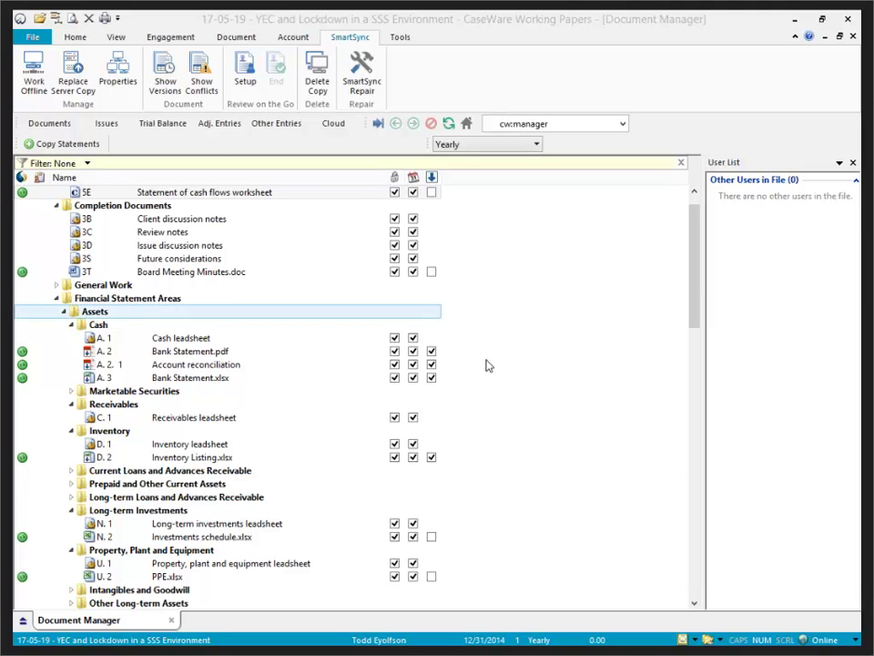
left_click(346, 41)
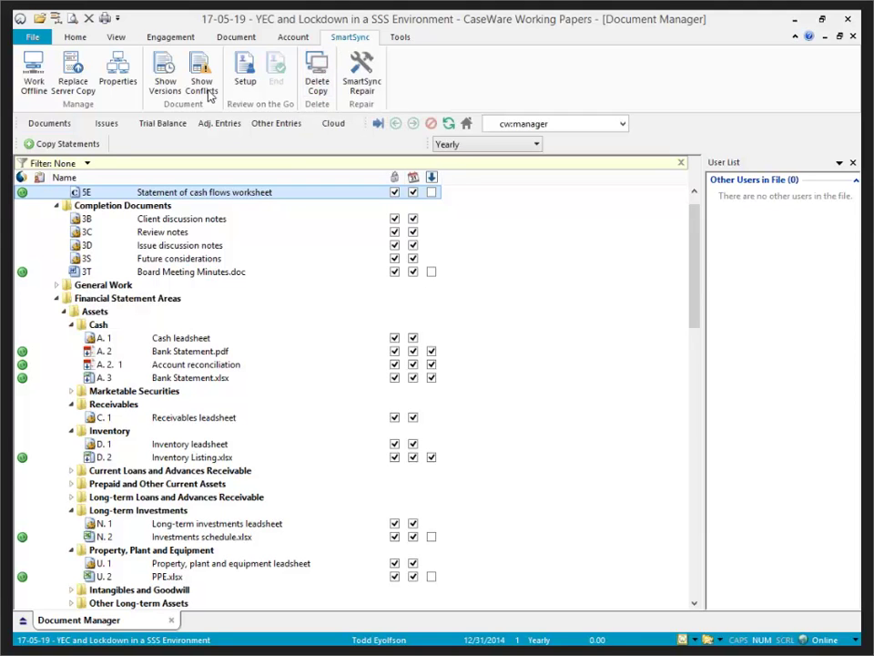
key("alt+Tab")
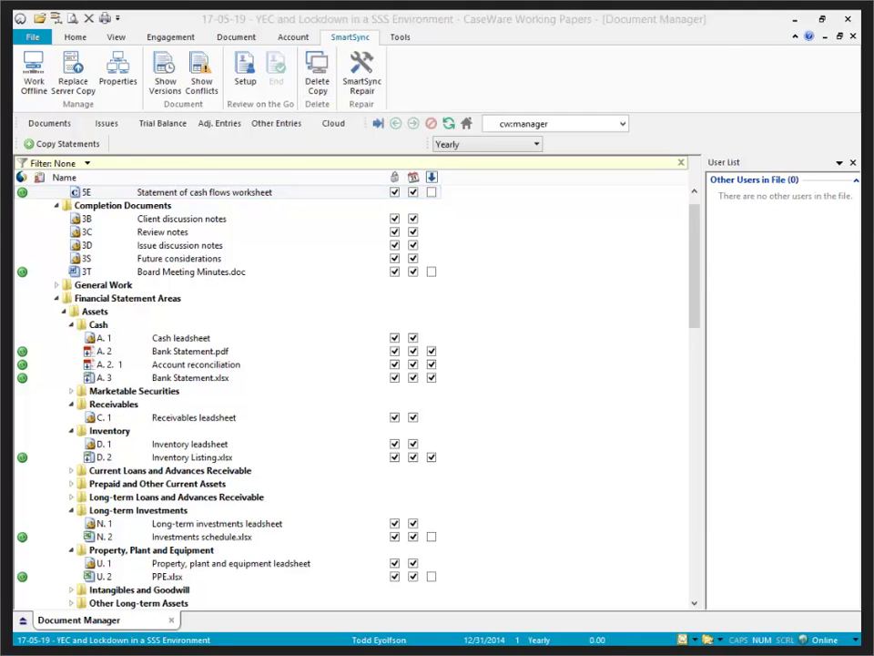
- Browse the SmartSync server on CaseWare Cloud and refresh its file list to open 17-05-19
left_click(187, 207)
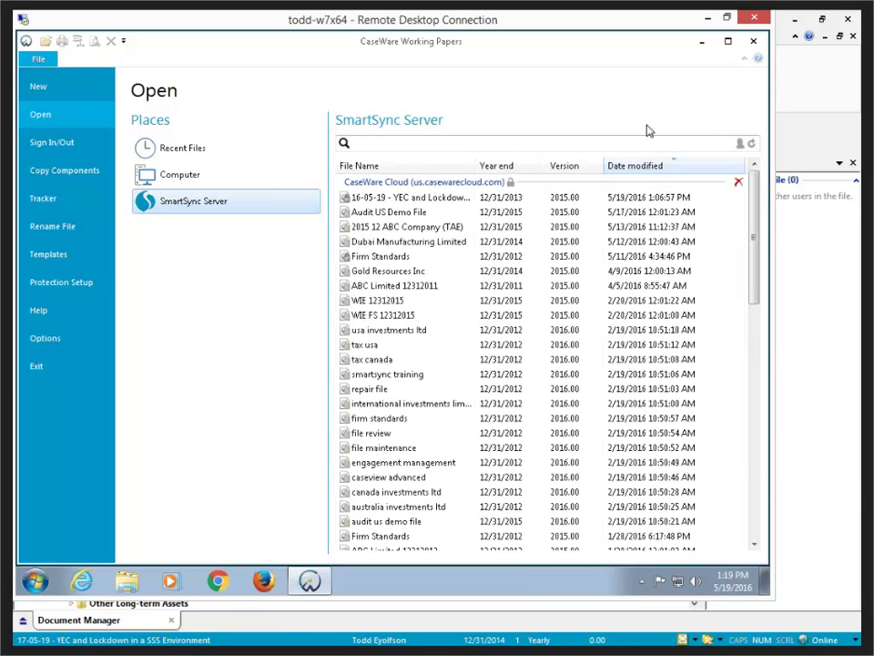
left_click(750, 144)
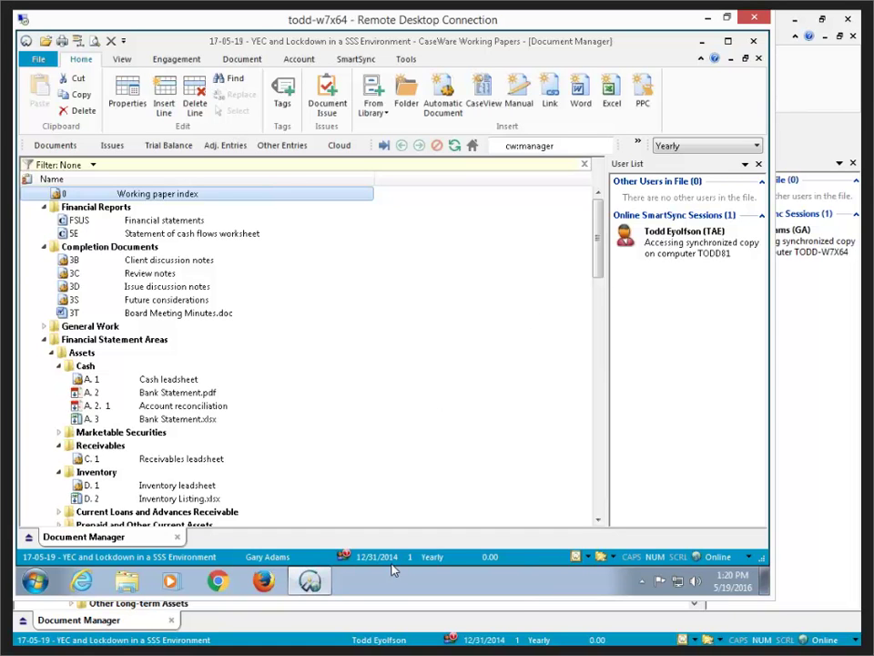
- Switch to the first user's Working Papers window to see the second user's SmartSync session
left_click(820, 398)
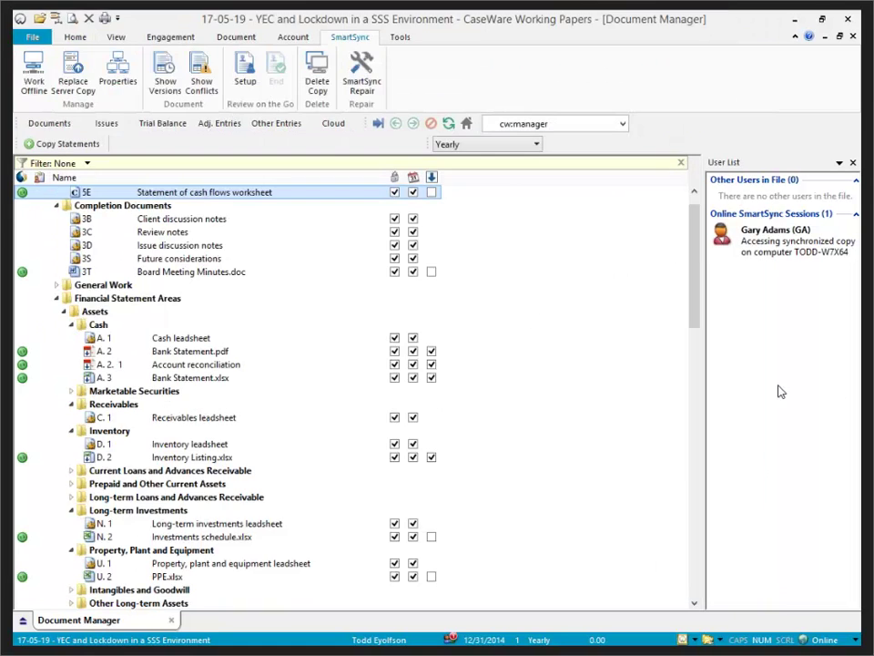